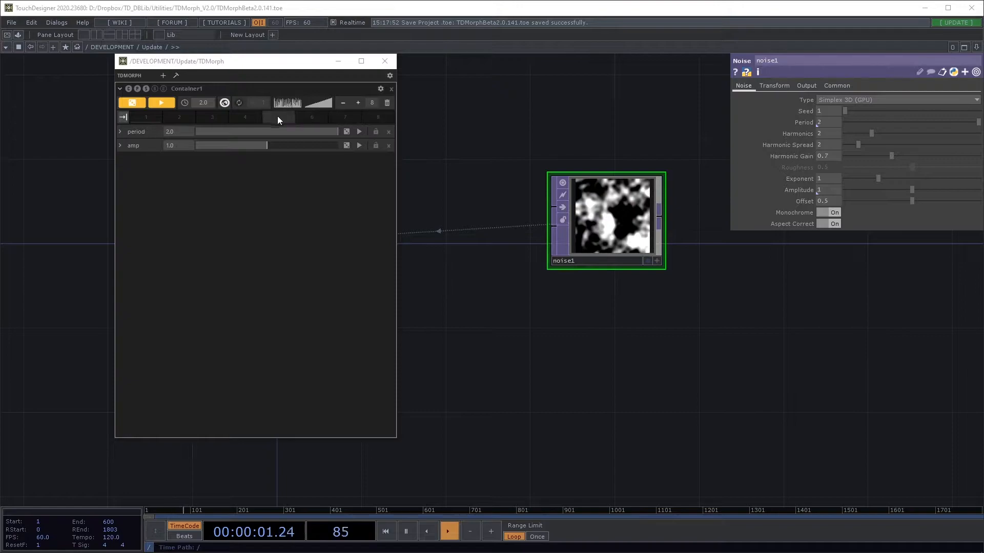
# Set the TDMorph preset count to 2, then add two more slots for four total.
pyautogui.click(374, 106)
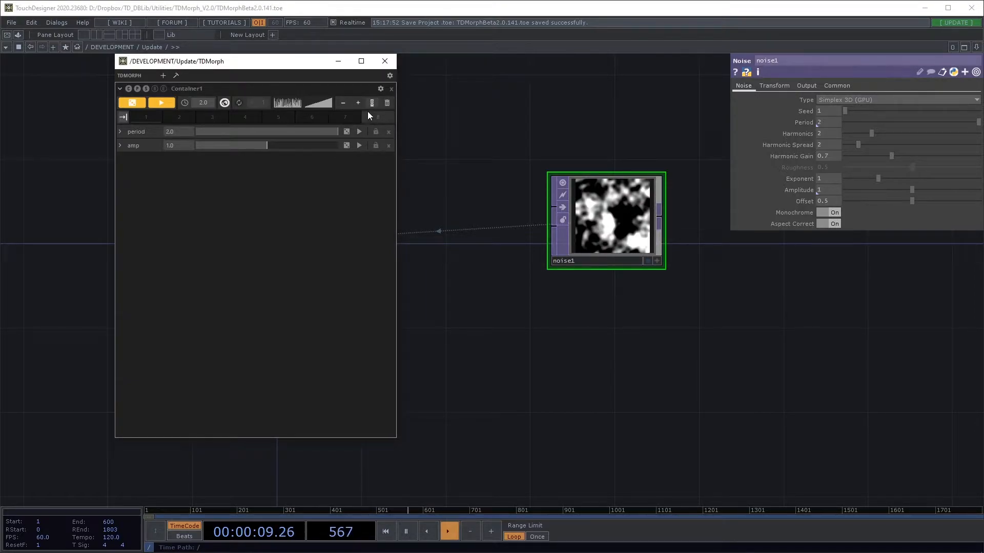
pyautogui.write('2')
pyautogui.press('Return')
pyautogui.click(359, 104)
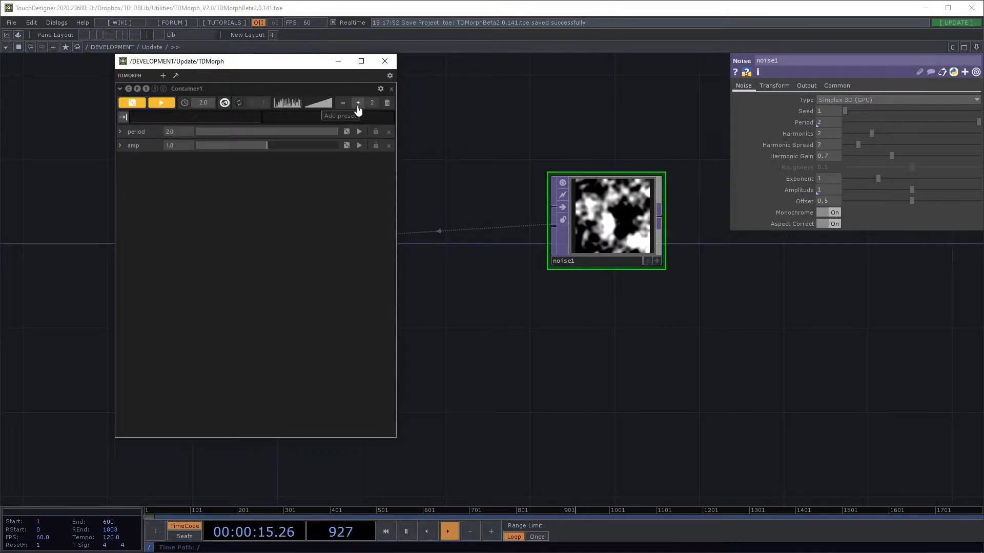
pyautogui.click(358, 105)
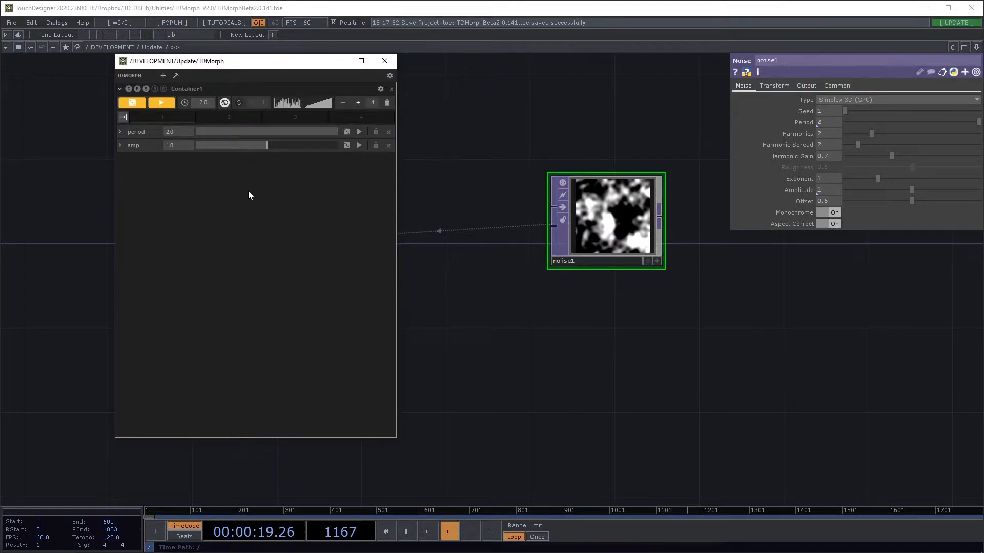
# Store preset 1, then randomize noise1 and lower the period to 0.569 (amp 0.83).
pyautogui.click(143, 118)
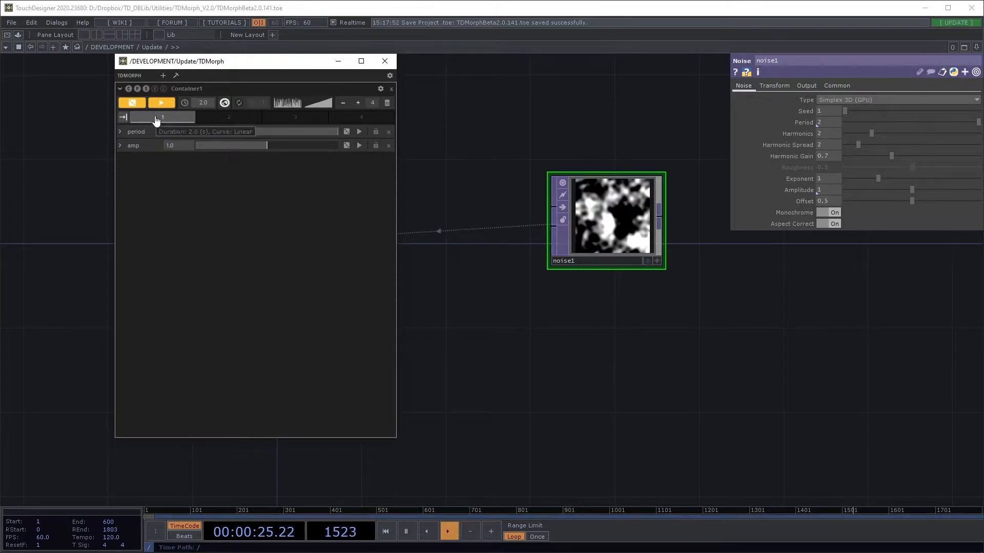
pyautogui.click(133, 104)
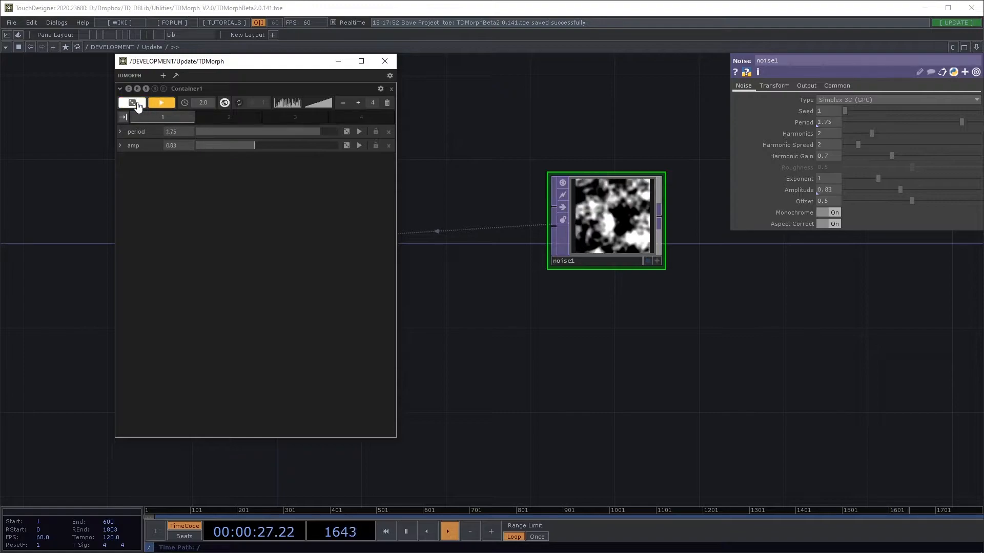
pyautogui.moveTo(312, 134); pyautogui.dragTo(239, 139)
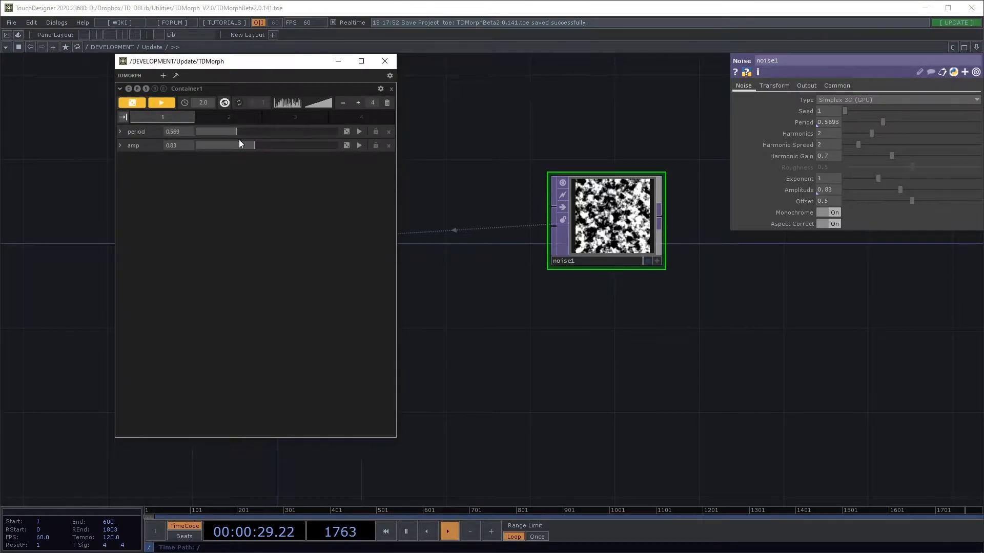
# Set the global morph duration to 0.5 with a curved easing and store preset 2.
pyautogui.click(207, 106)
pyautogui.write('0.5')
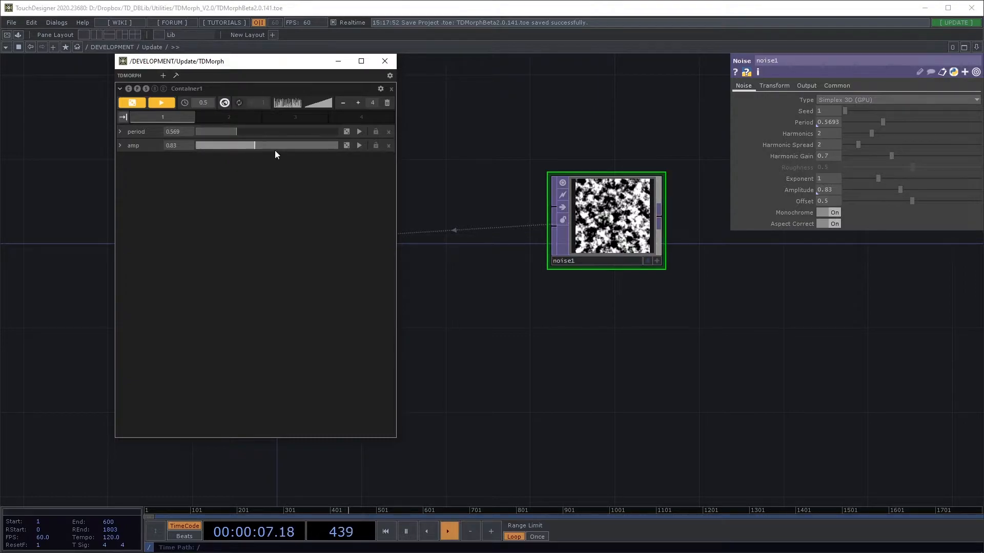
pyautogui.click(314, 109)
pyautogui.click(331, 140)
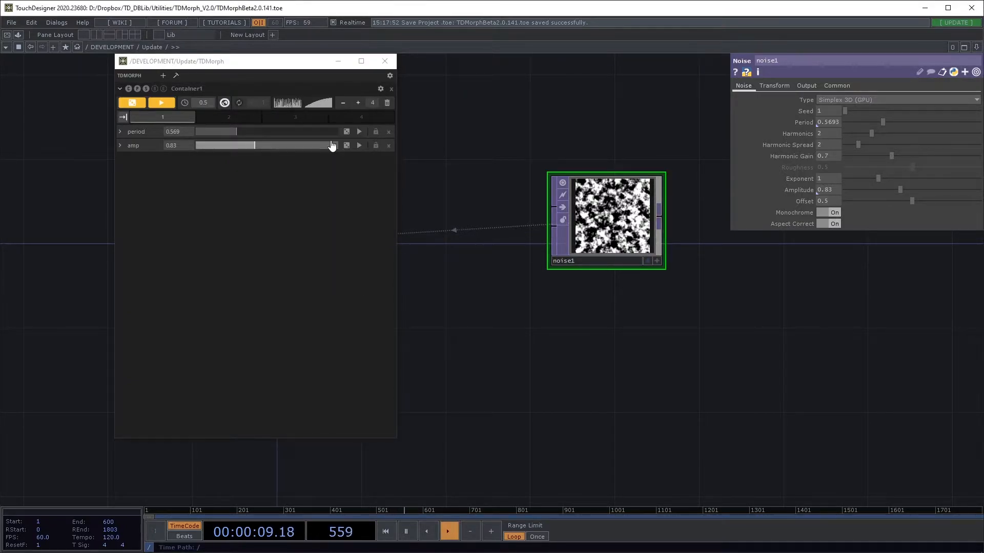
pyautogui.click(250, 116)
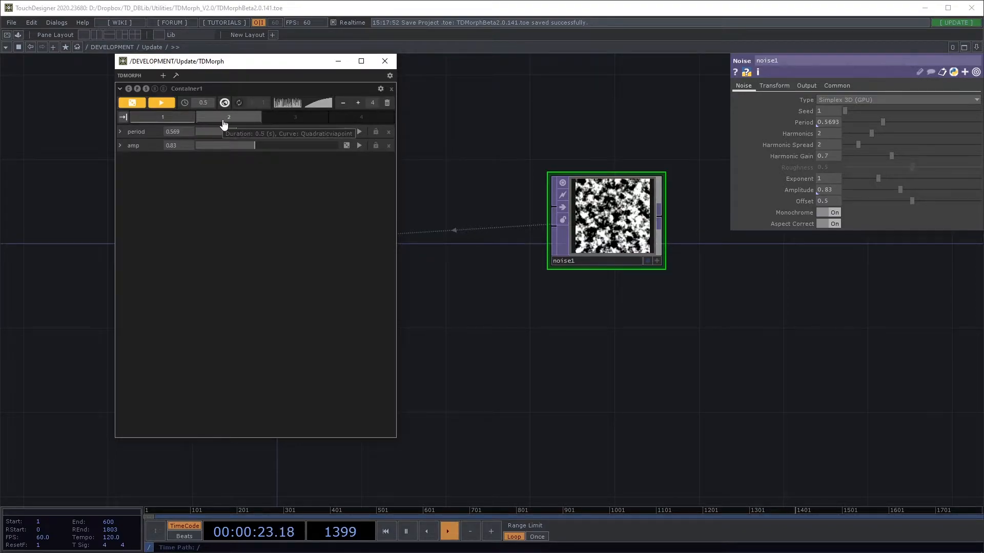
# Test morphs to presets 1 and 2, then store period 0.0 and amp 1.986 as a new preset.
pyautogui.click(146, 119)
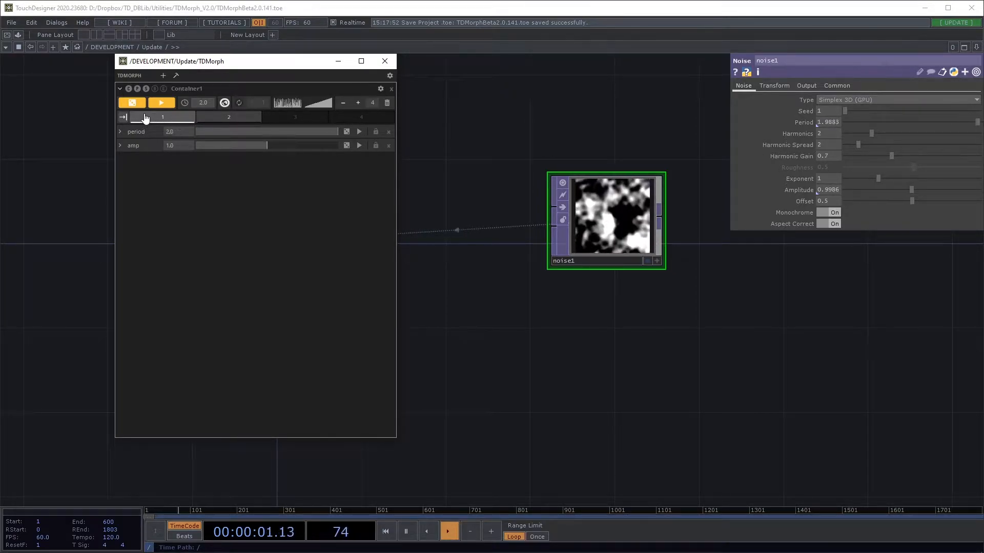
pyautogui.click(250, 119)
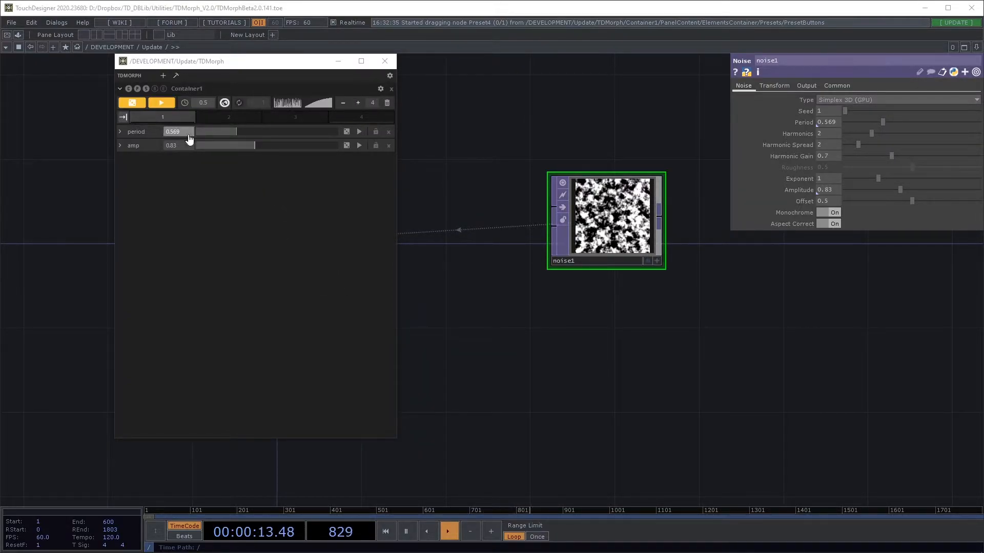
pyautogui.click(227, 134)
pyautogui.moveTo(228, 137); pyautogui.dragTo(192, 136)
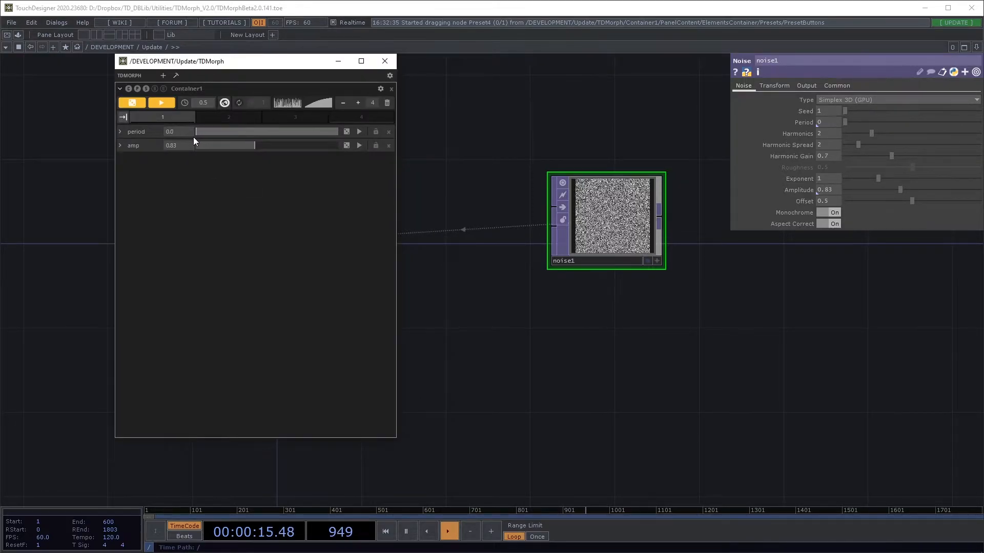
pyautogui.moveTo(260, 146); pyautogui.dragTo(337, 146)
pyautogui.click(230, 116)
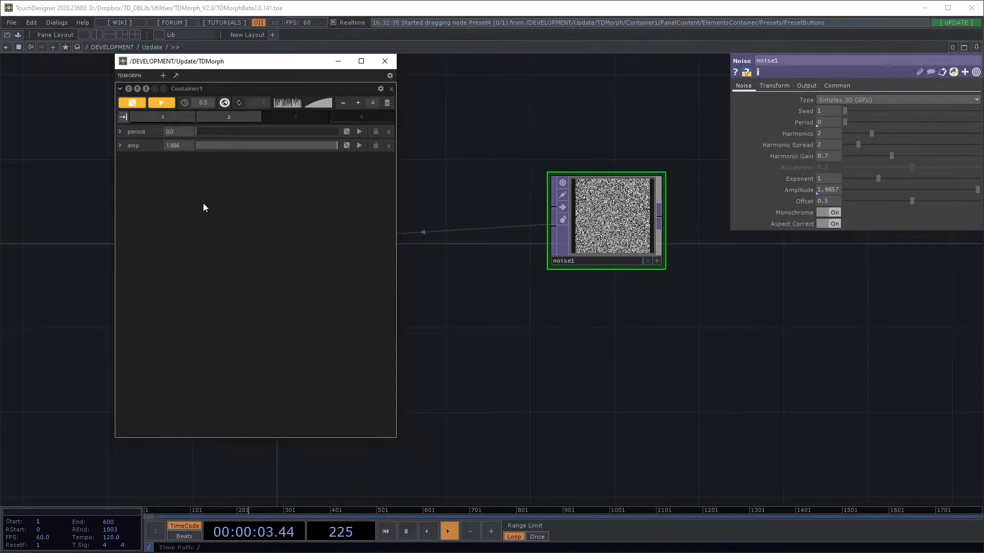
# Move preset 2 ahead of preset 1 and rename the presets in order.
pyautogui.rightClick(174, 120)
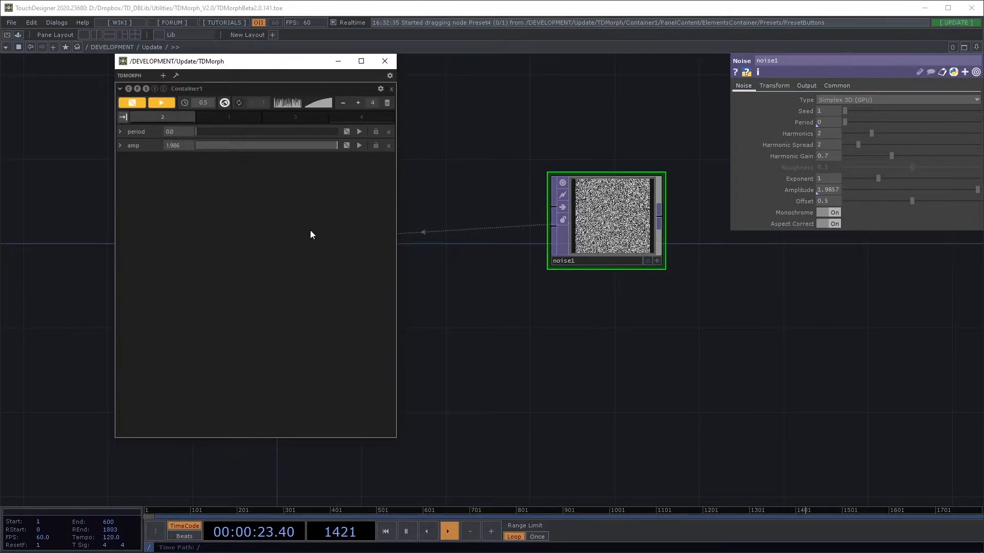
pyautogui.rightClick(257, 230)
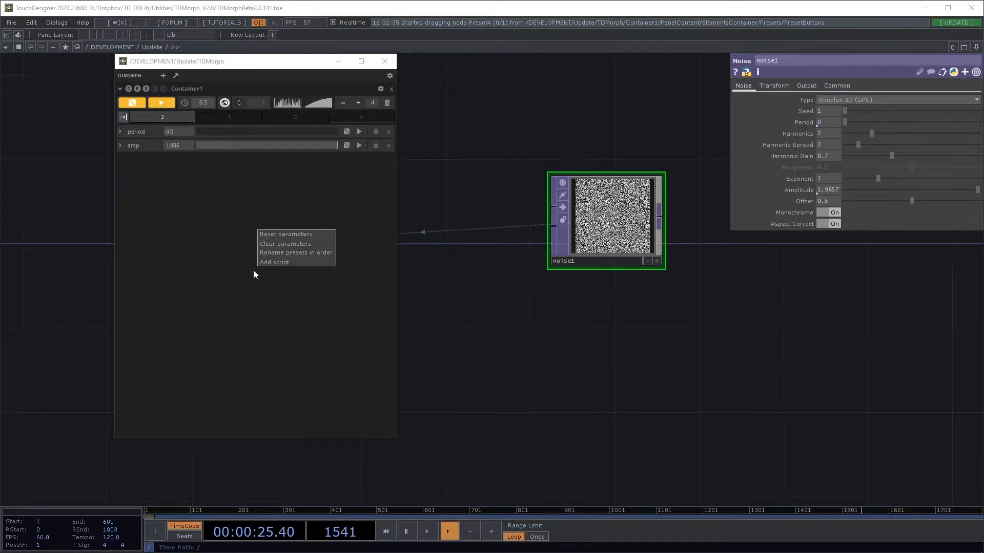
pyautogui.click(317, 254)
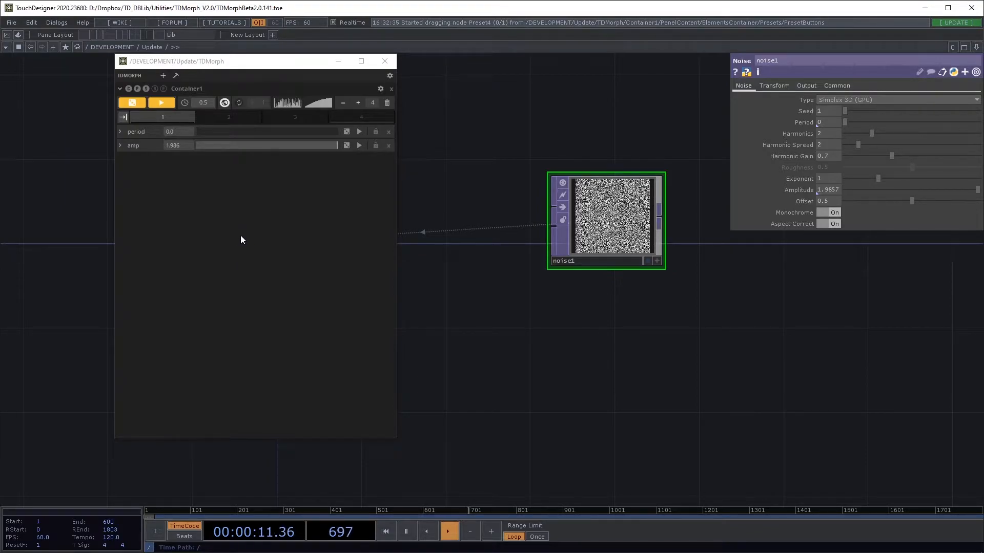
# Raise period to 2.0, move preset 3 into second place, and rename presets in order.
pyautogui.click(213, 132)
pyautogui.moveTo(213, 132); pyautogui.dragTo(341, 143)
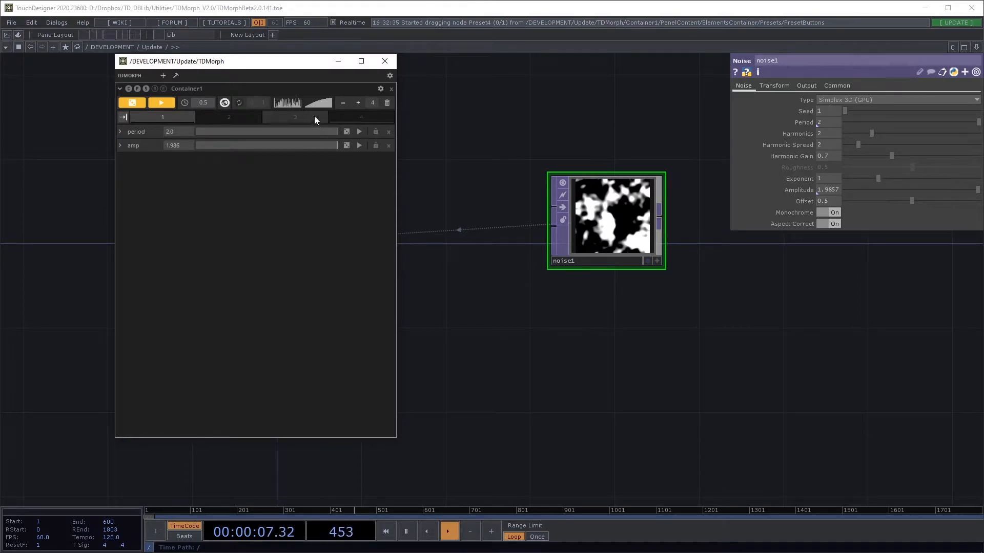
pyautogui.moveTo(313, 117); pyautogui.dragTo(252, 118)
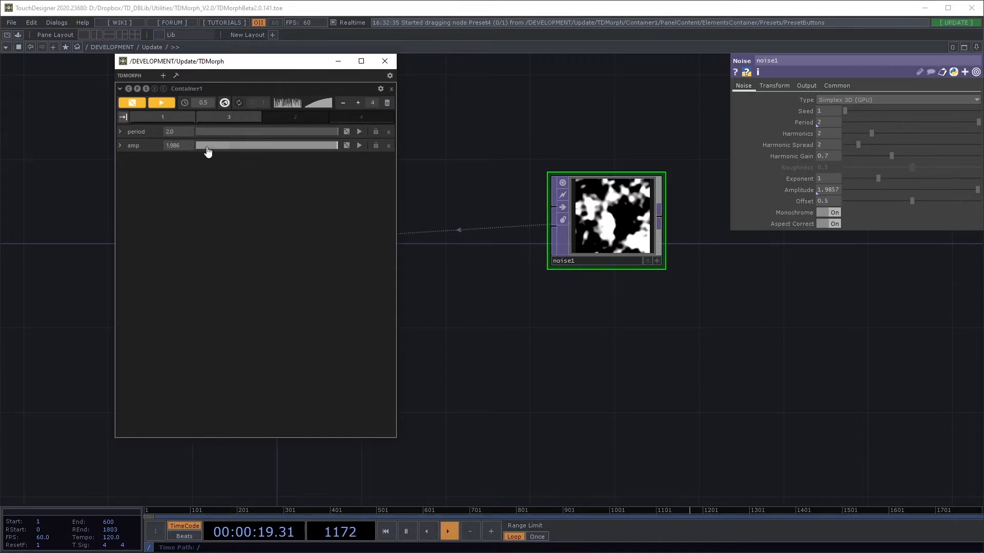
pyautogui.rightClick(265, 210)
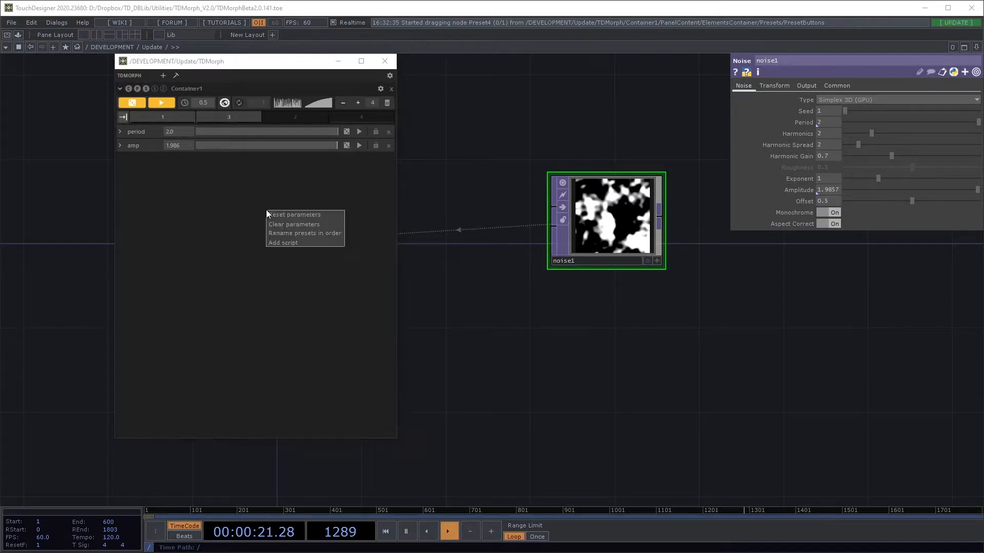
pyautogui.click(311, 233)
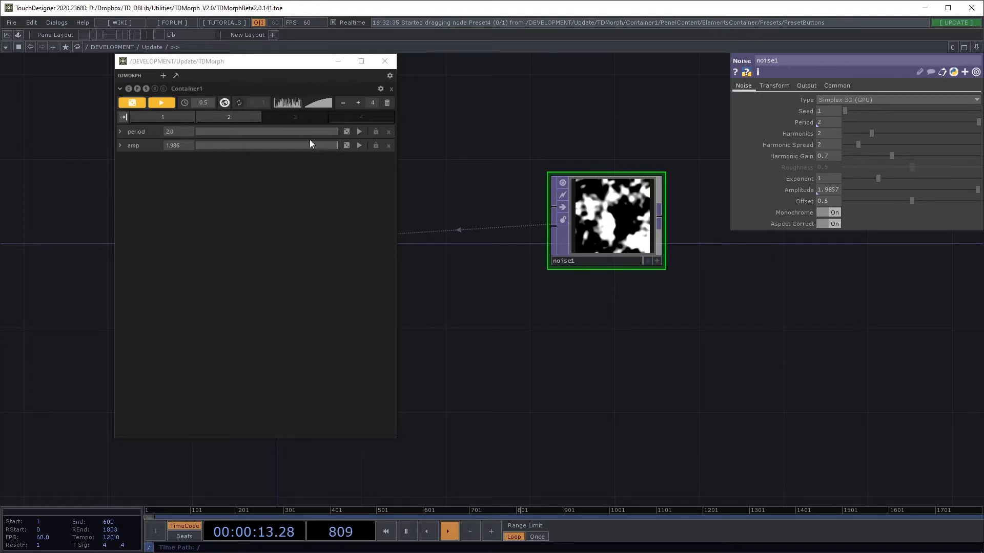
# Store preset 3 at period 0.27 and preset 4 with amp 0.669, then recall preset 1.
pyautogui.moveTo(318, 138); pyautogui.dragTo(216, 139)
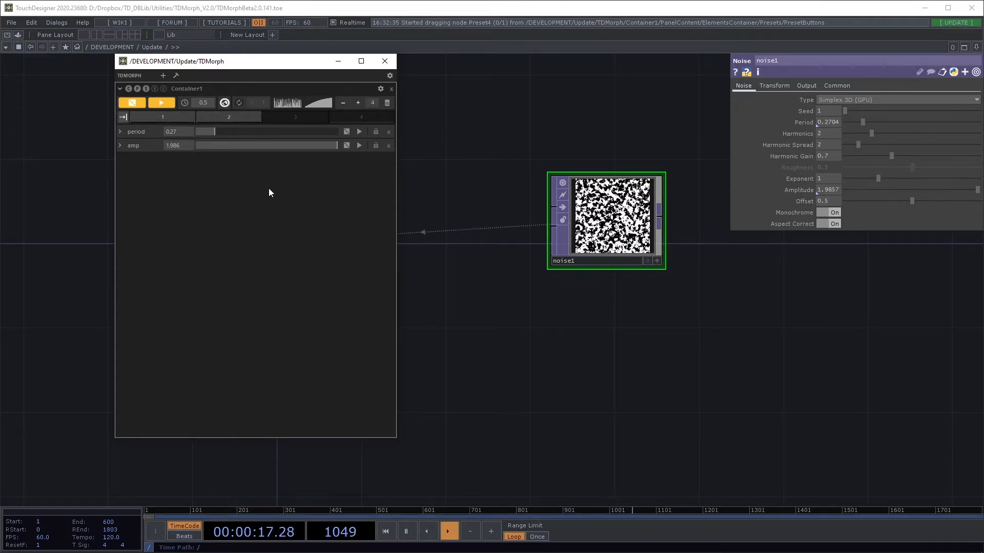
pyautogui.click(302, 119)
pyautogui.moveTo(295, 148); pyautogui.dragTo(243, 147)
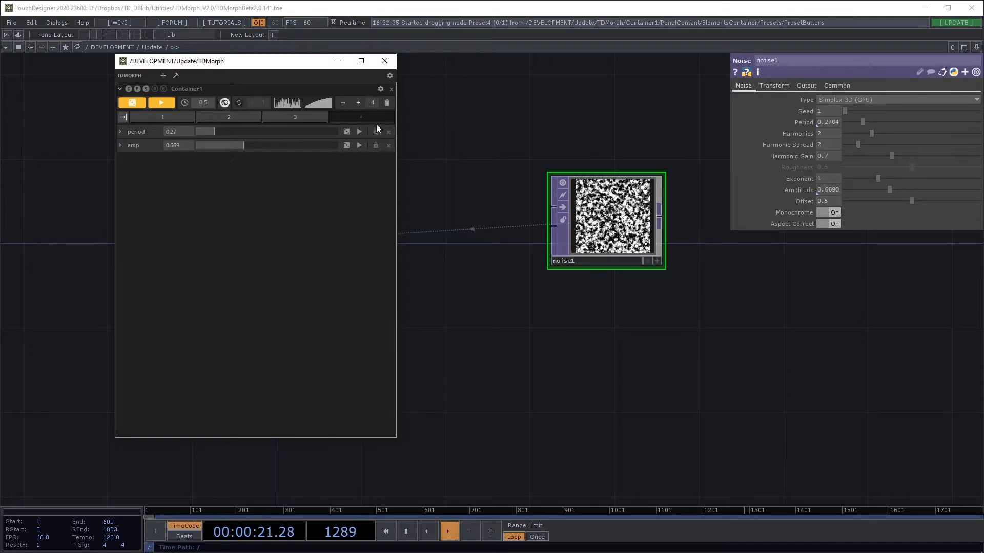
pyautogui.click(376, 119)
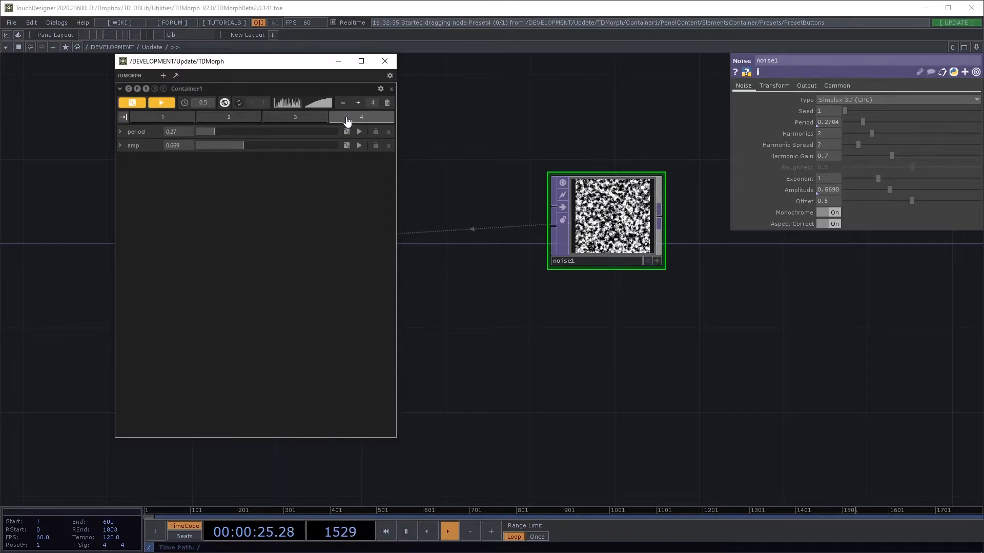
pyautogui.click(175, 120)
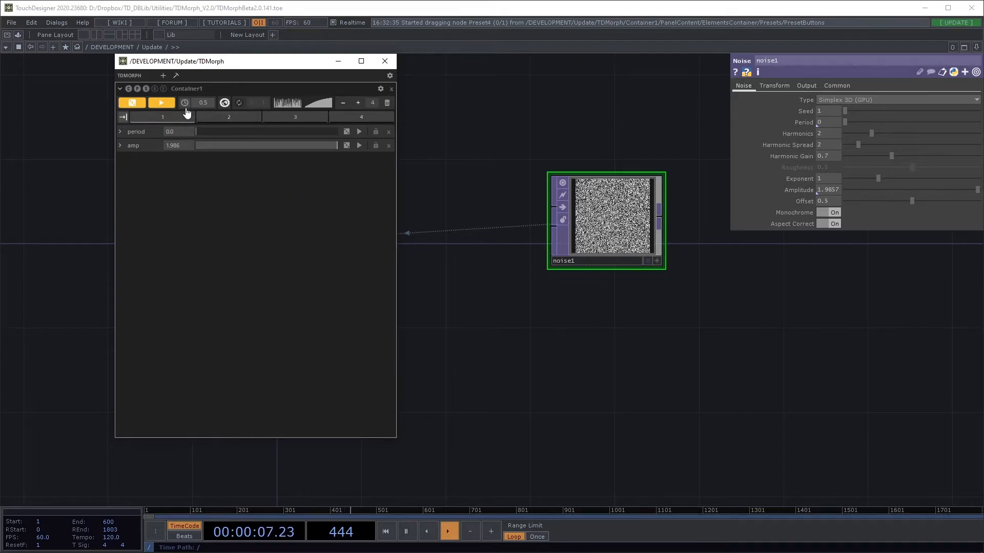
# Morph to preset 4, then drag the preset buttons until the row reads 3, 4, 2, 1.
pyautogui.click(367, 121)
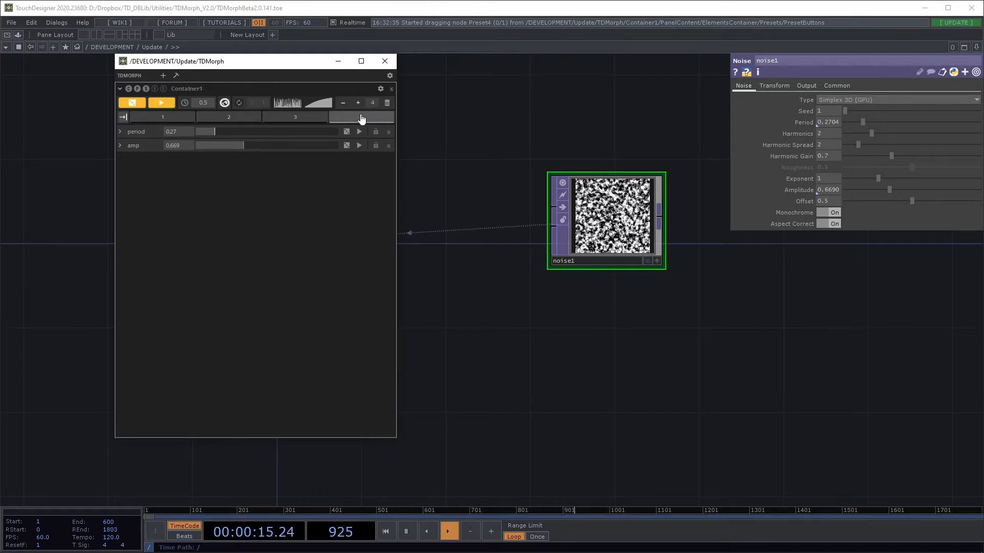
pyautogui.moveTo(368, 118); pyautogui.dragTo(172, 117)
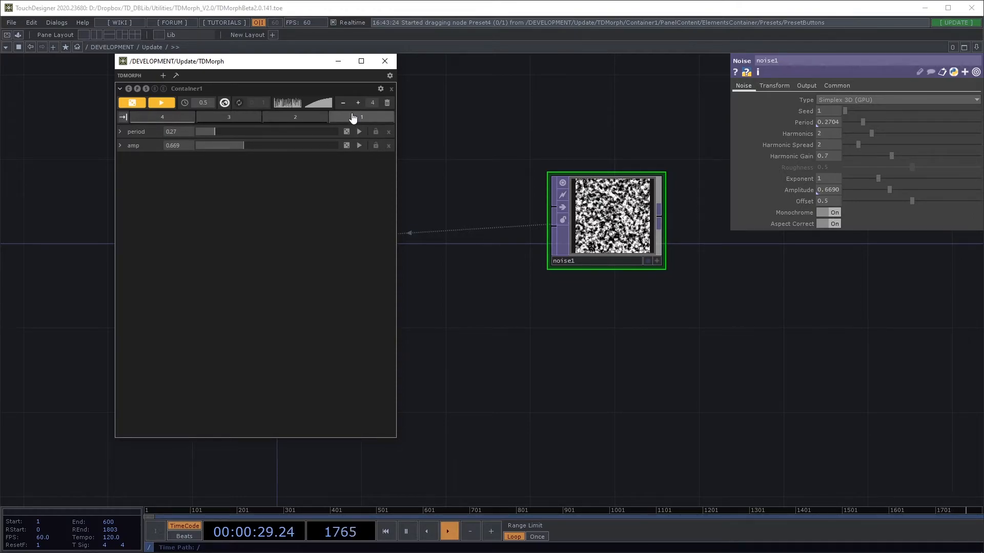
pyautogui.moveTo(361, 118); pyautogui.dragTo(173, 117)
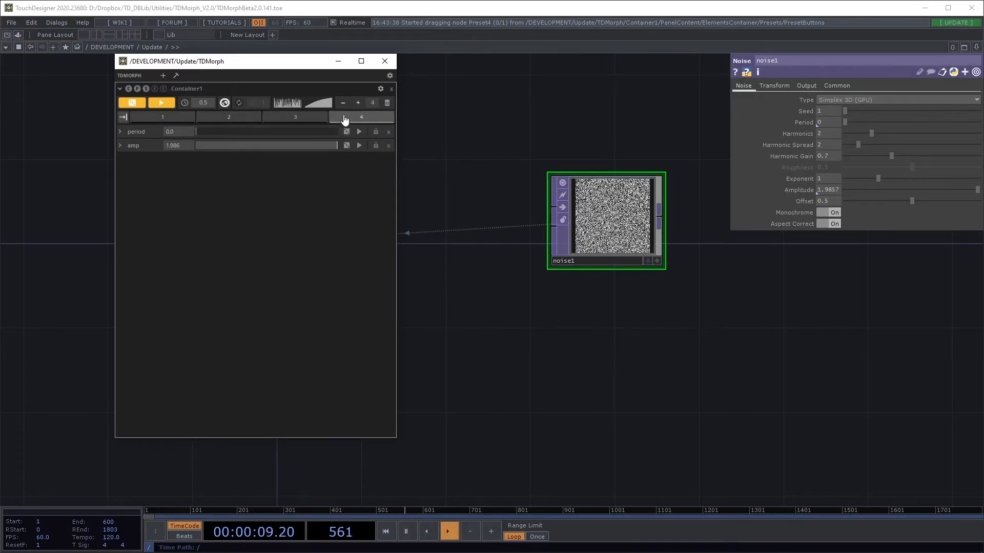
pyautogui.moveTo(313, 119); pyautogui.dragTo(166, 116)
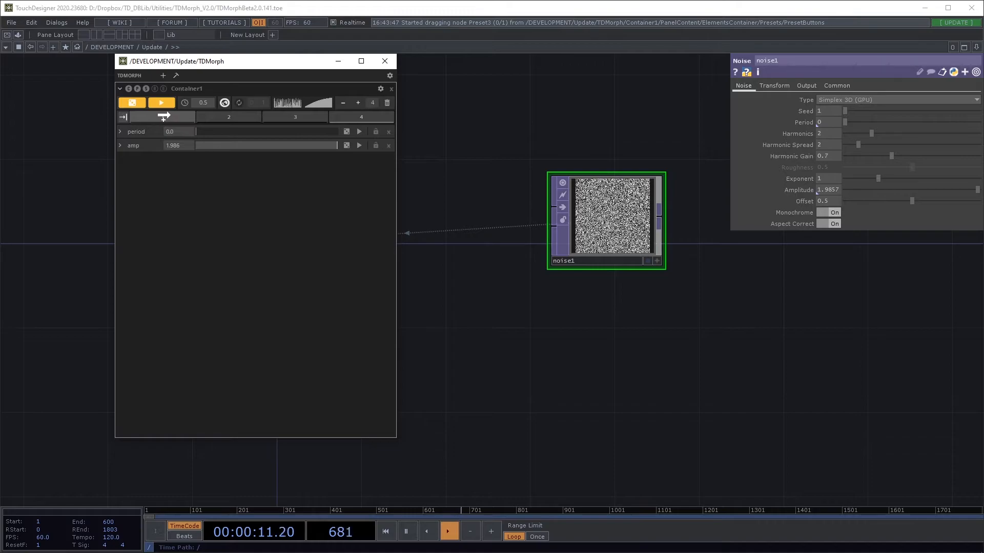
pyautogui.moveTo(371, 121); pyautogui.dragTo(229, 118)
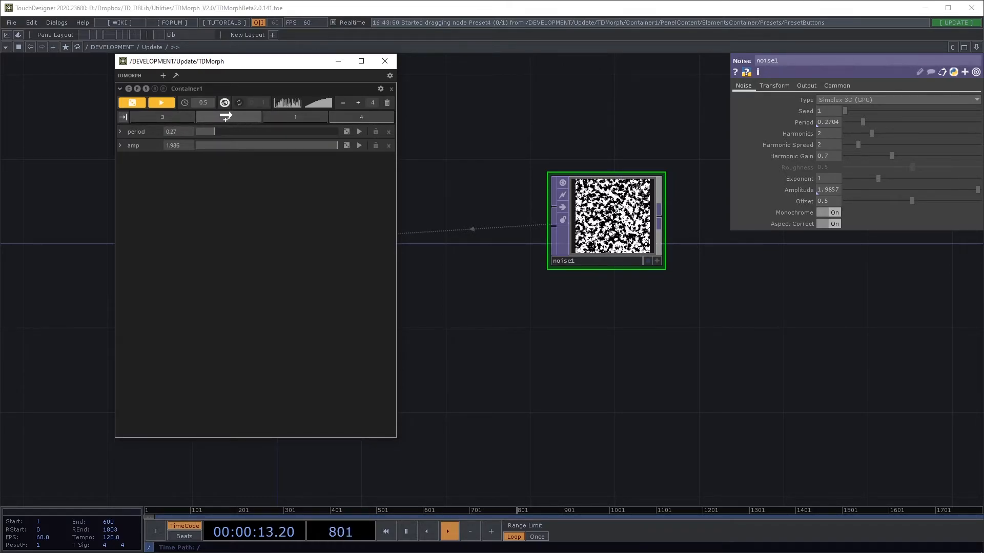
pyautogui.moveTo(318, 121); pyautogui.dragTo(361, 118)
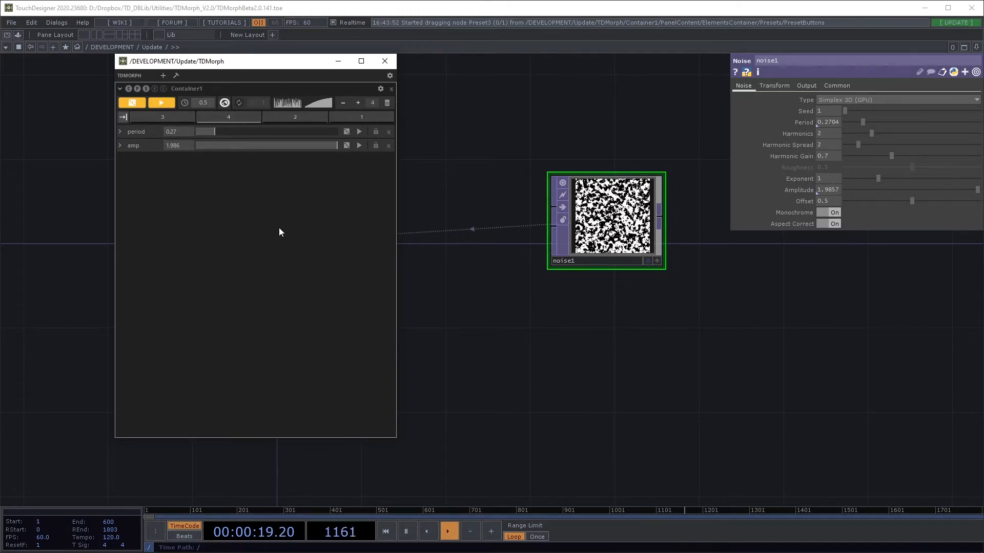
# Rename the presets in their new order and morph between presets 1 and 2.
pyautogui.rightClick(211, 195)
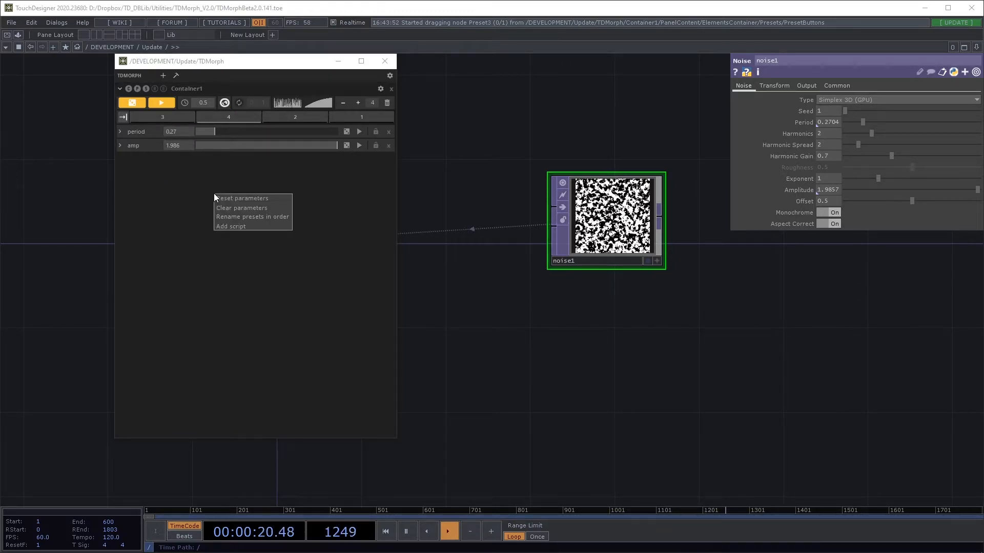
pyautogui.click(242, 217)
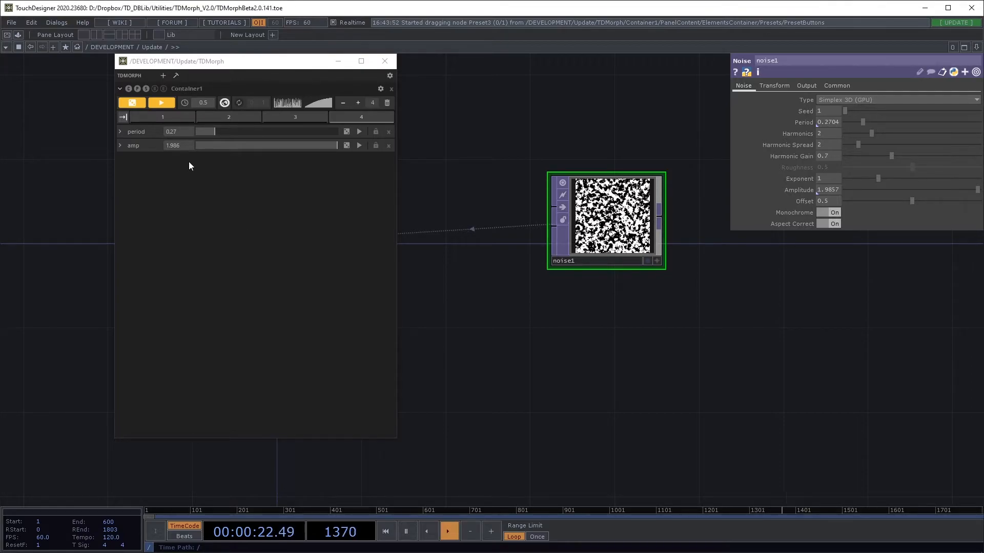
pyautogui.click(187, 120)
pyautogui.click(219, 120)
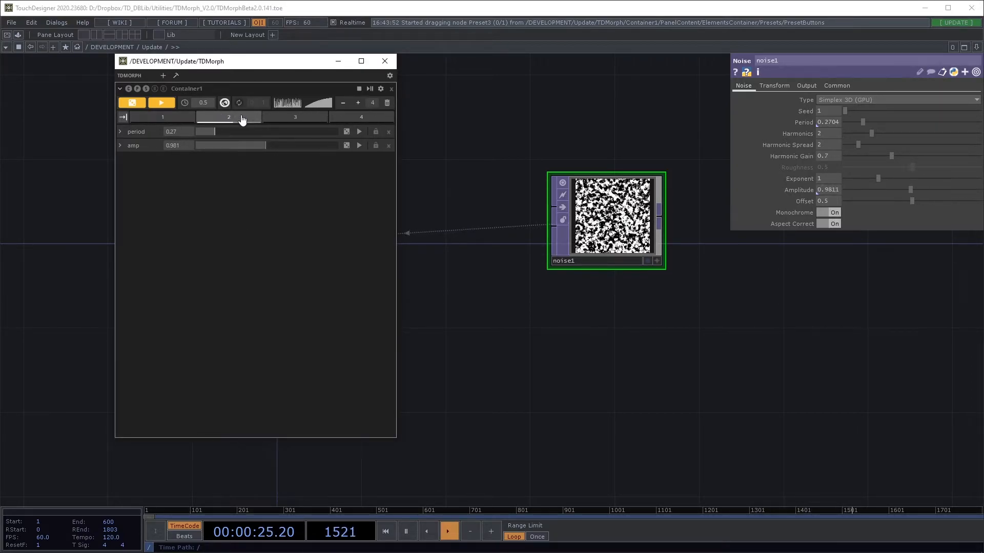
# Recall preset 4, morph to presets 2 and 1, then turn on Sequence Presets.
pyautogui.click(361, 118)
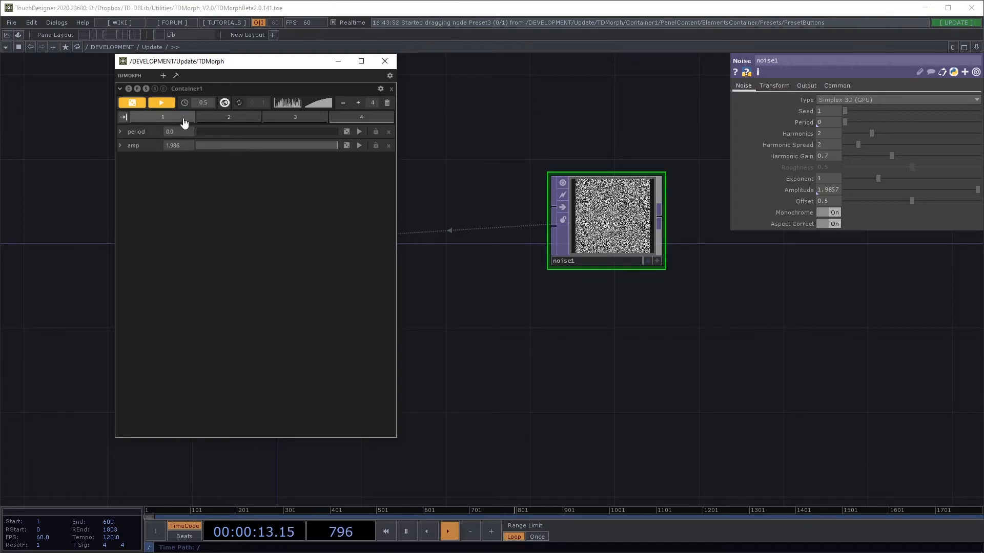
pyautogui.click(237, 117)
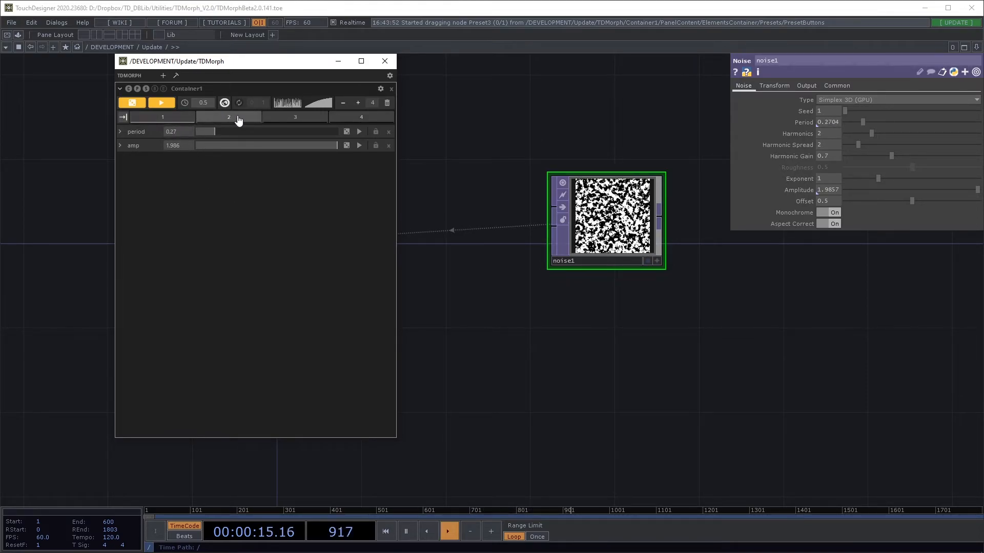
pyautogui.click(184, 118)
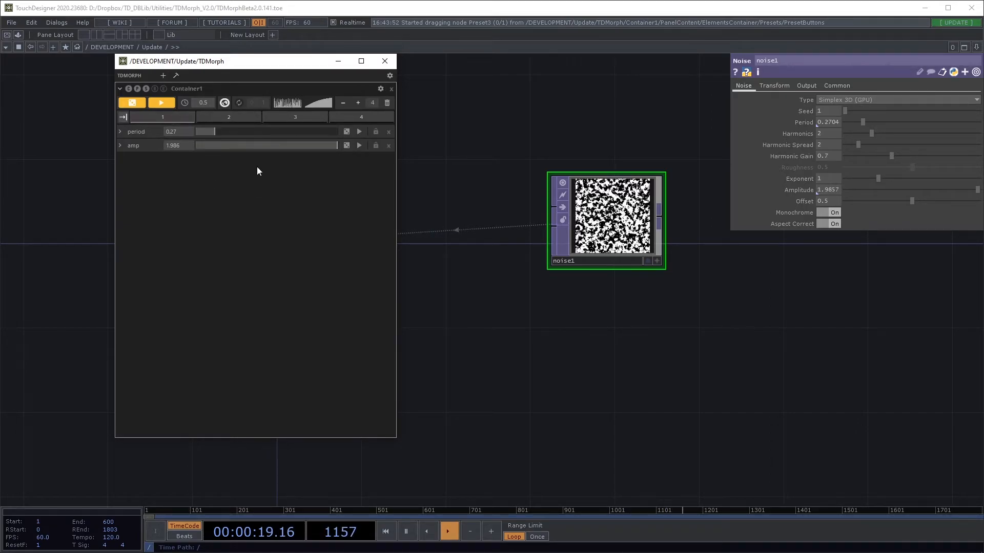
pyautogui.click(124, 119)
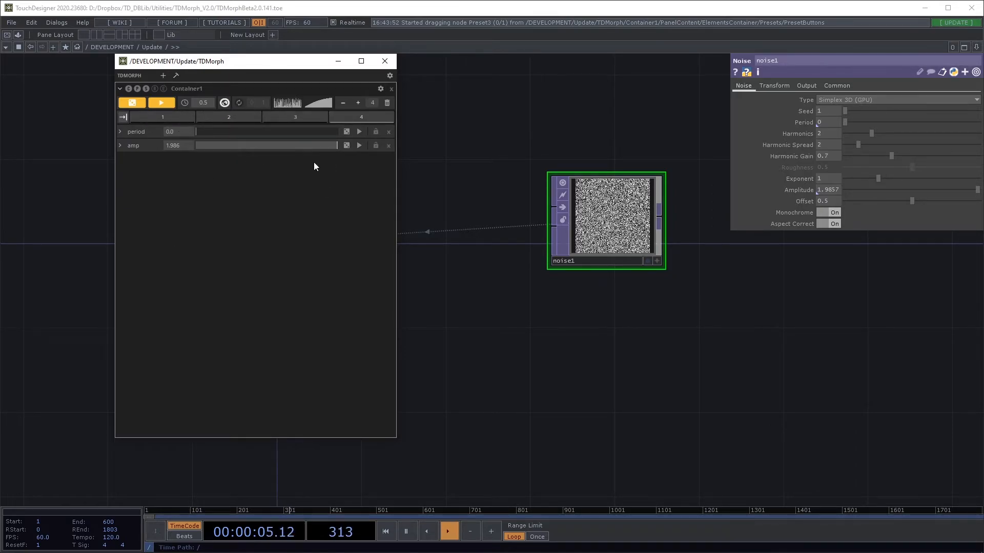
# Set the container's On sequence option to Loop and start the preset sequence playing.
pyautogui.click(381, 91)
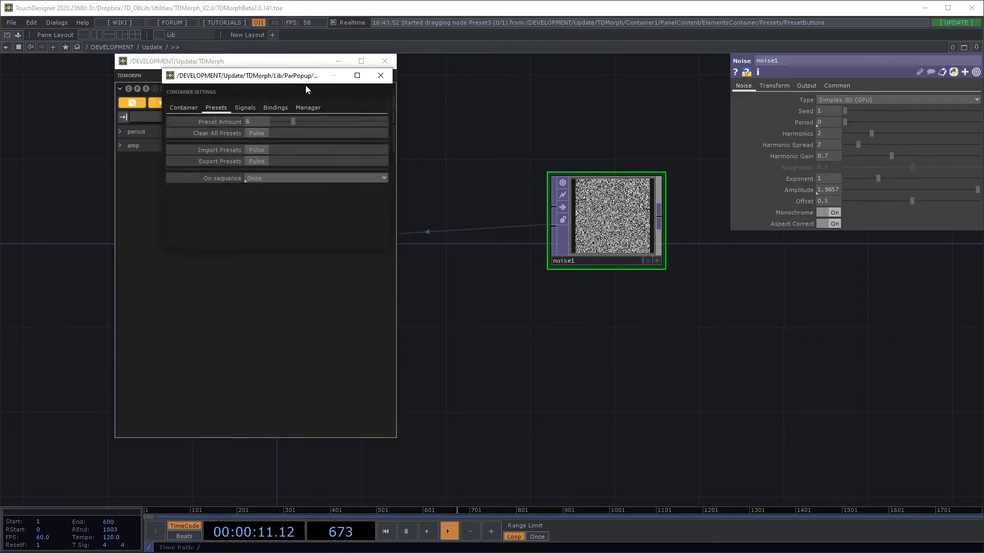
pyautogui.moveTo(314, 83); pyautogui.dragTo(276, 182)
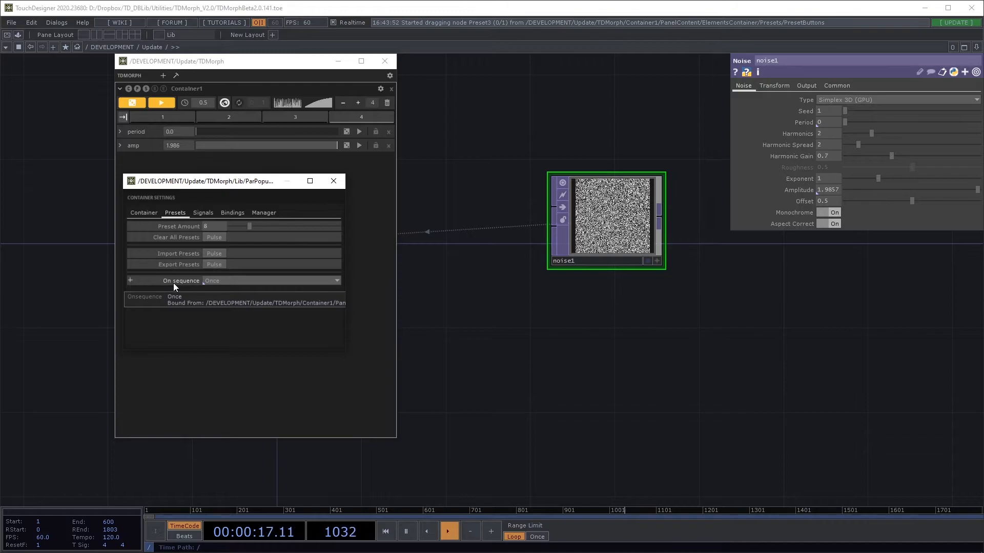
pyautogui.click(205, 281)
pyautogui.click(212, 299)
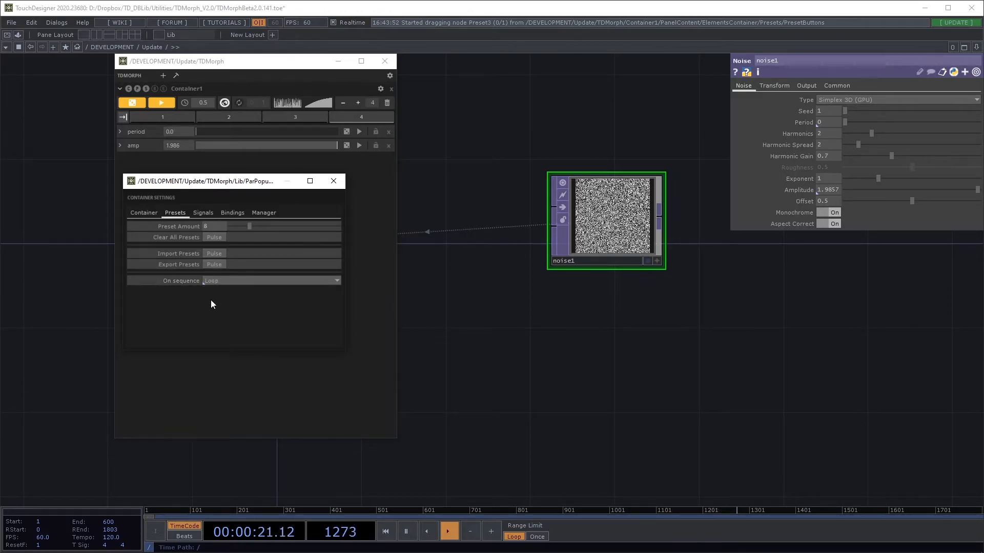
pyautogui.click(334, 181)
pyautogui.click(123, 118)
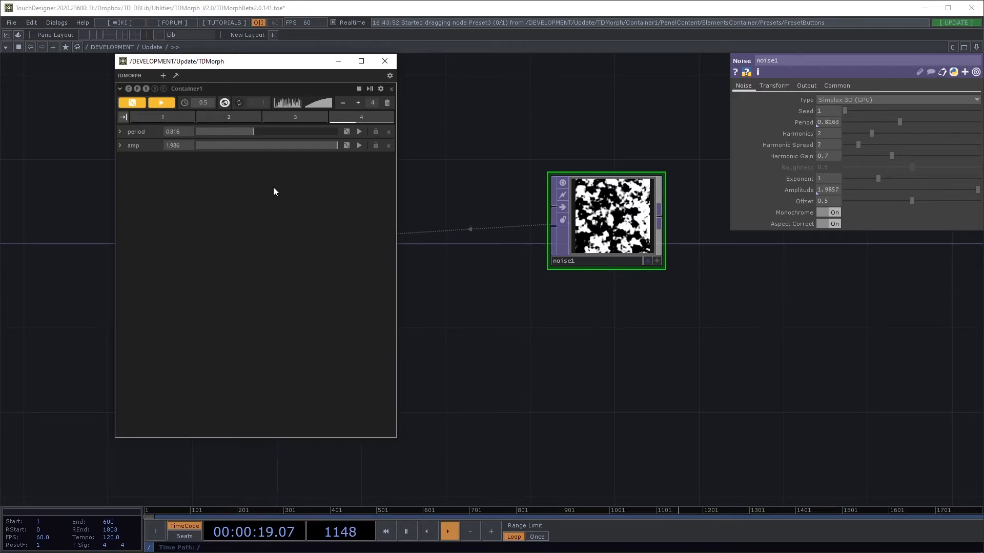
# Stop playback, morph by hand to presets 2, 1 and 3, then restart continuous sequencing.
pyautogui.click(361, 92)
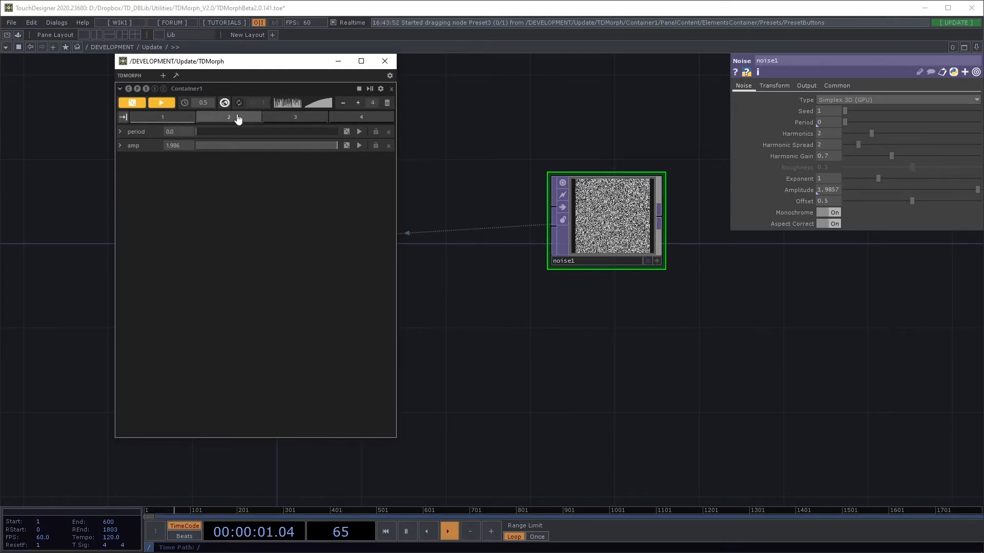
pyautogui.click(253, 121)
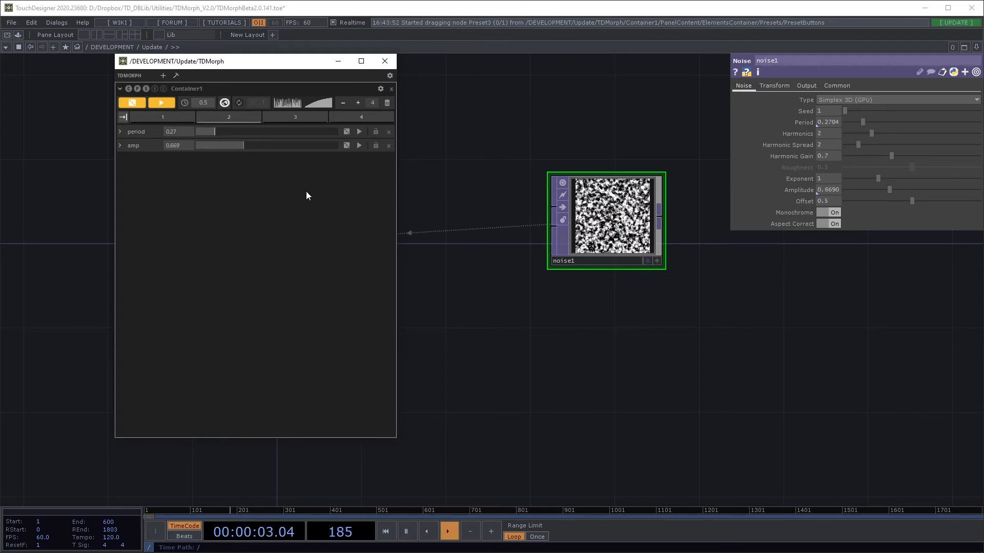
pyautogui.click(175, 117)
pyautogui.click(292, 119)
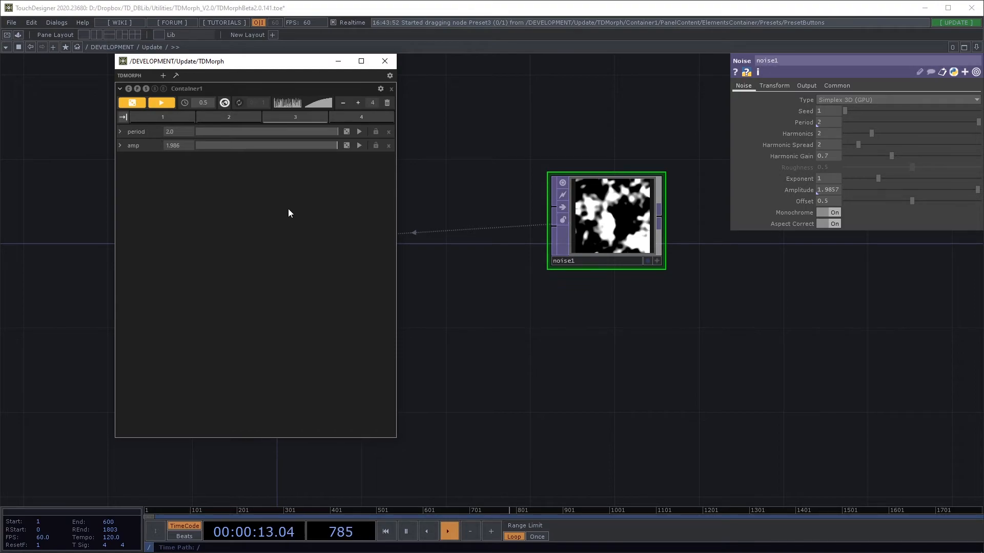
pyautogui.click(122, 119)
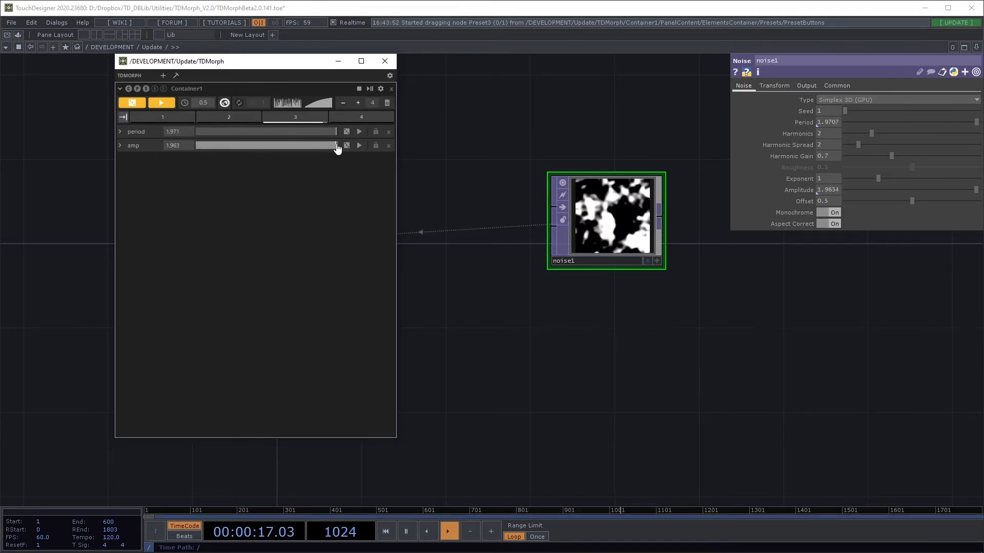
pyautogui.click(370, 89)
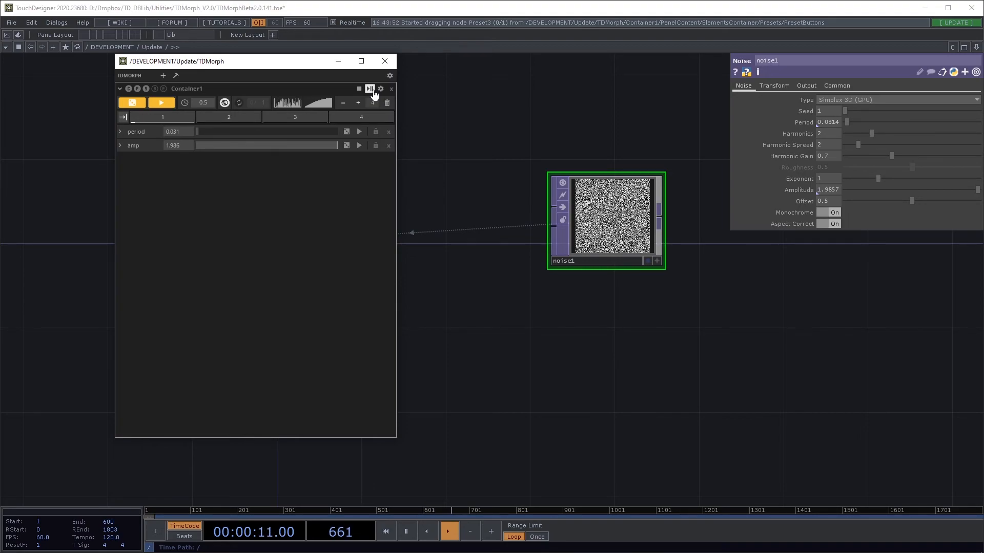
# Pause and stop the running preset sequence, resetting TDMorph to preset 1 with period 0.0.
pyautogui.click(370, 89)
pyautogui.click(358, 89)
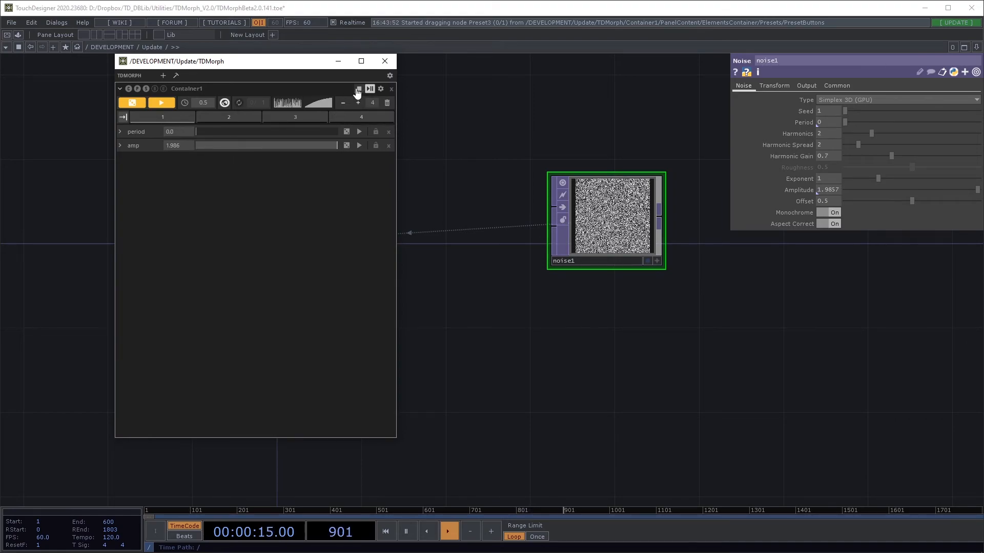
pyautogui.click(369, 90)
# Lock period, recall presets 1 and 2 so only amp morphs, then unlock period and edit preset 2.
pyautogui.click(375, 132)
pyautogui.click(173, 118)
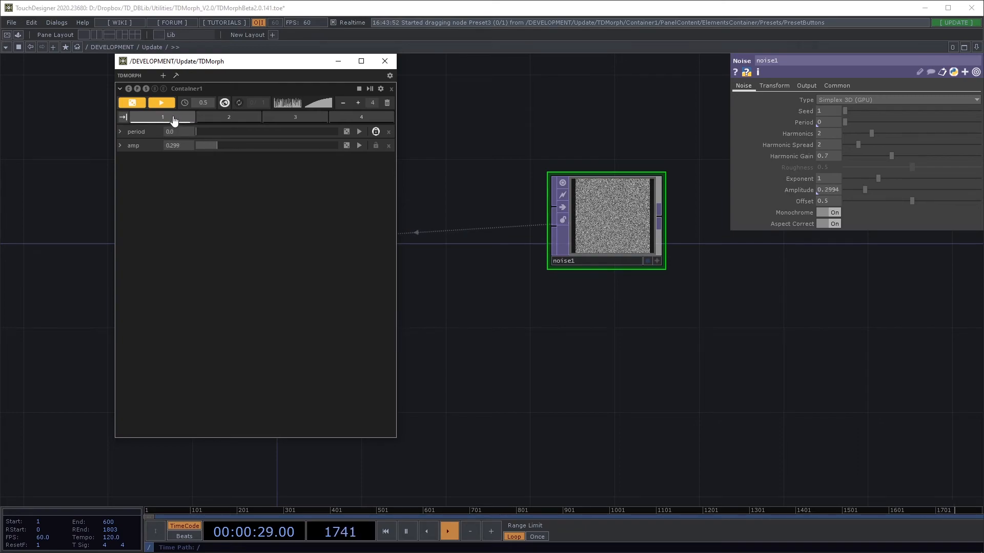
pyautogui.click(213, 117)
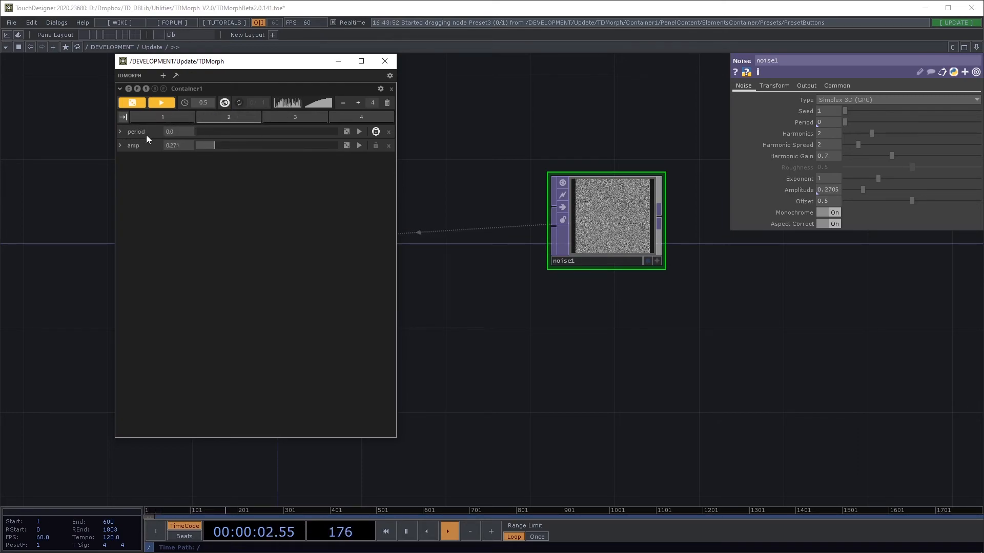
pyautogui.click(376, 132)
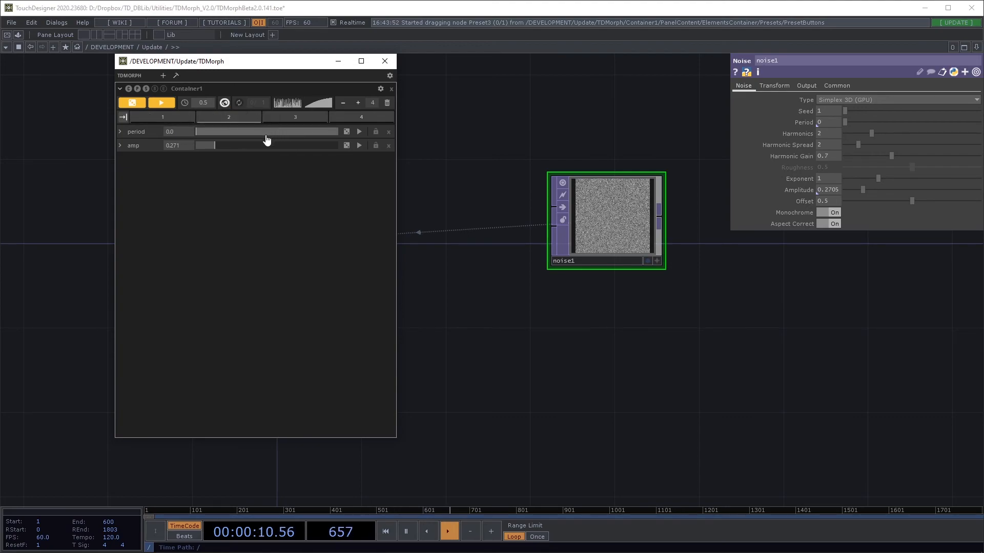
pyautogui.click(252, 118)
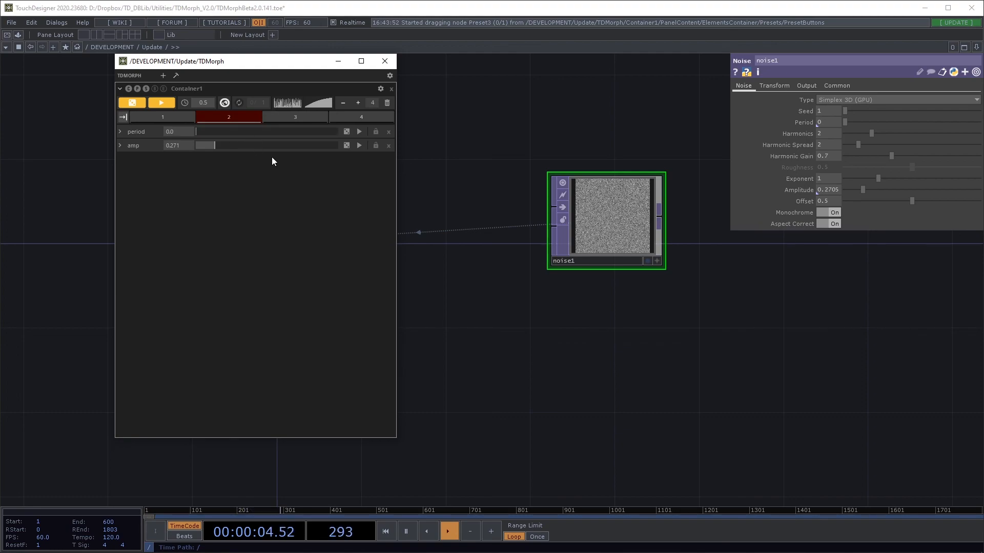
# Hand-adjust the period and amp sliders, recall preset 3, then return to preset 2 (period 0.27, amp 0.669).
pyautogui.click(186, 121)
pyautogui.moveTo(222, 134)
pyautogui.mouseDown()
pyautogui.moveTo(294, 129)
pyautogui.moveTo(265, 151)
pyautogui.moveTo(213, 147)
pyautogui.mouseUp()
pyautogui.moveTo(287, 135); pyautogui.dragTo(244, 134)
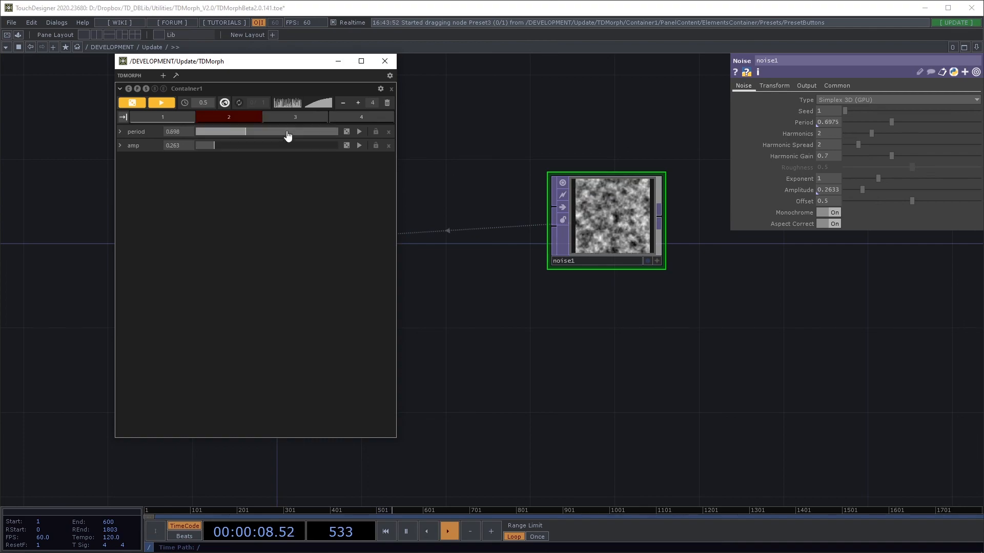
pyautogui.click(292, 121)
pyautogui.moveTo(315, 134); pyautogui.dragTo(271, 147)
pyautogui.click(235, 120)
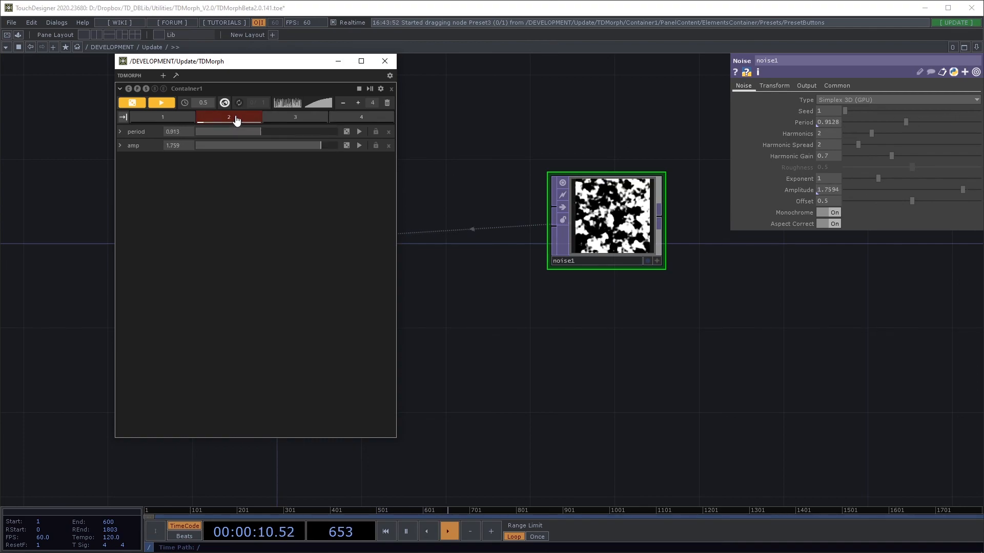